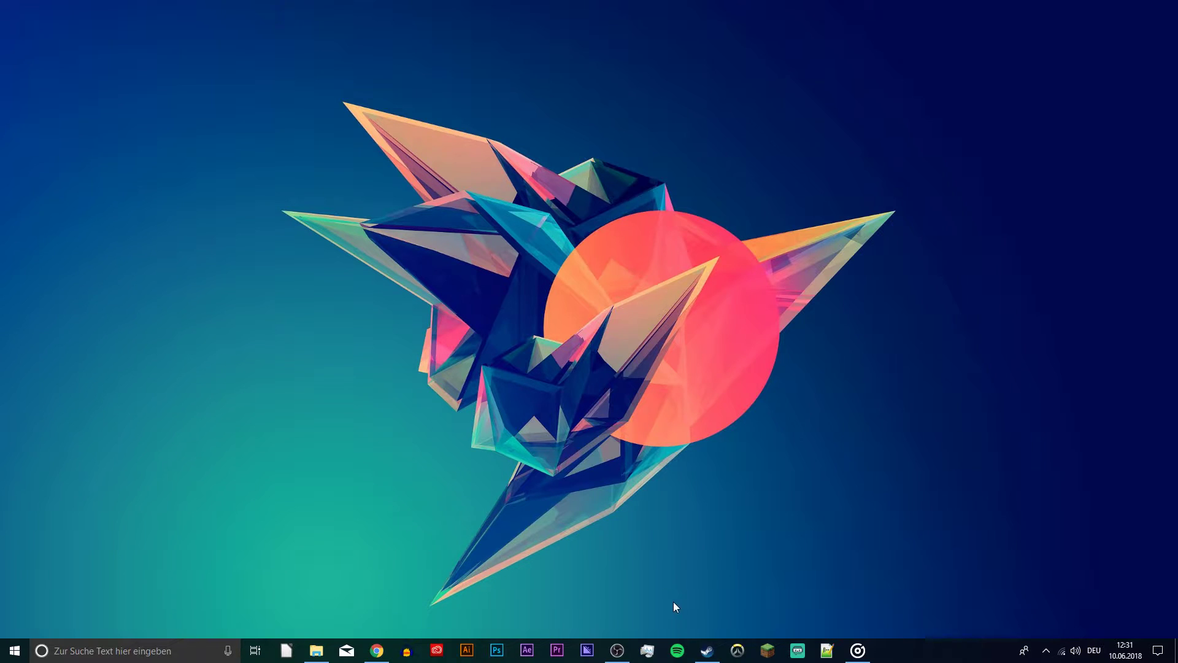
Give Totally Accurate Battlegrounds the Steam launch option -nod3d9ex and close its properties
left_click(707, 650)
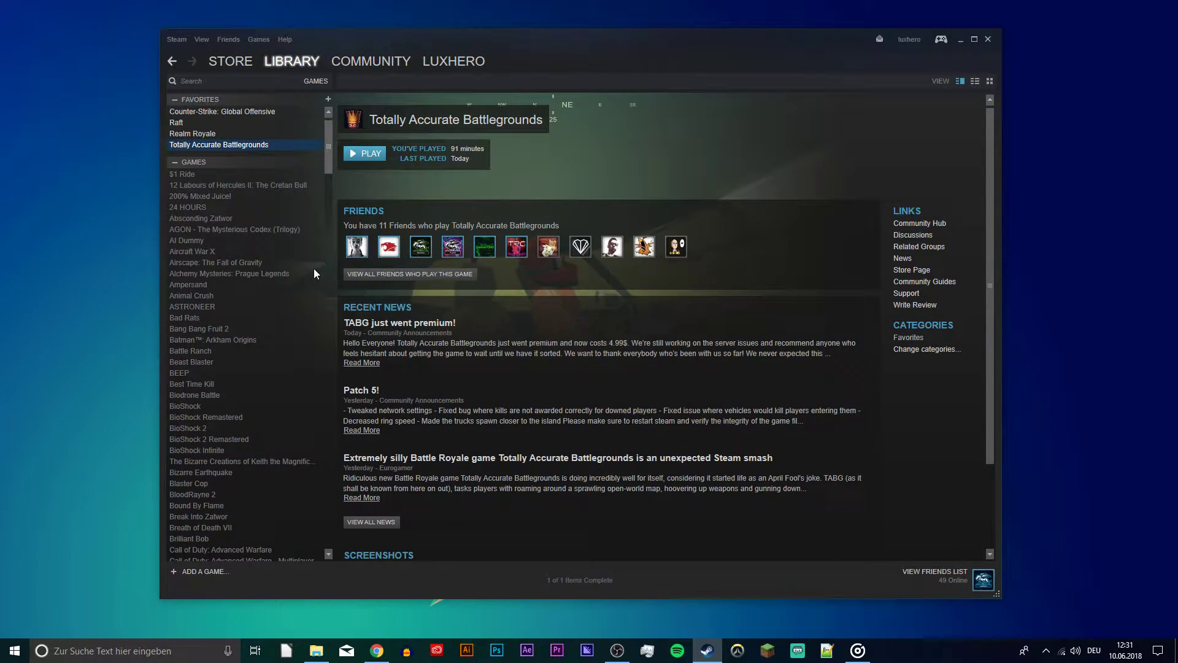
right_click(208, 142)
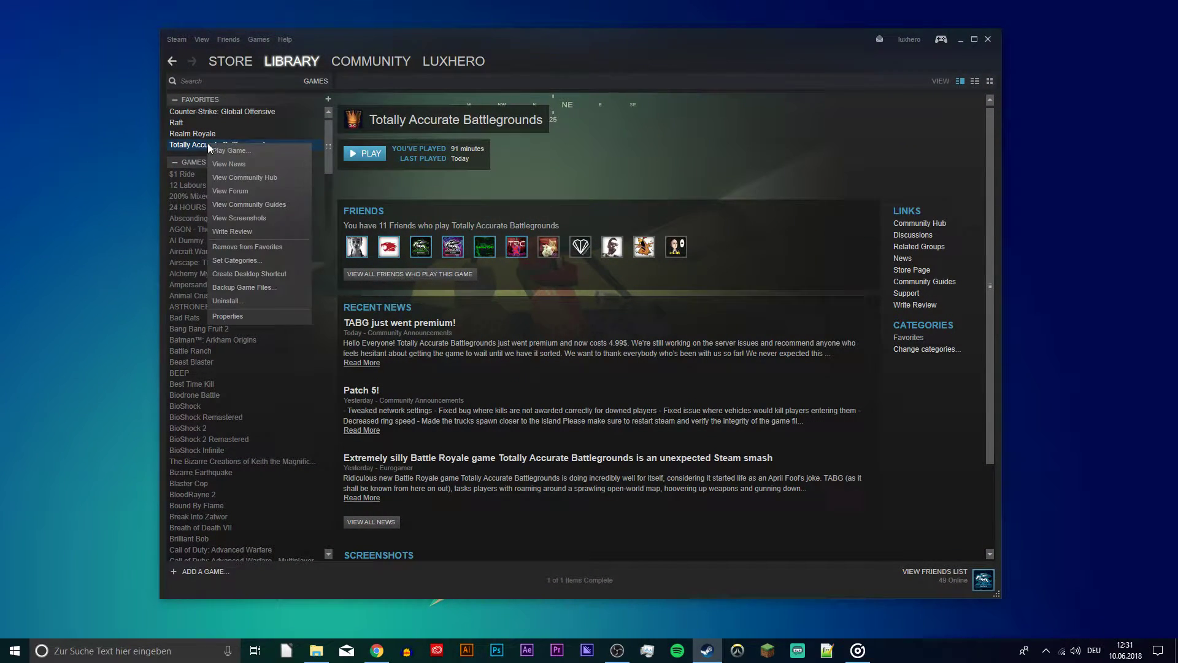
left_click(222, 316)
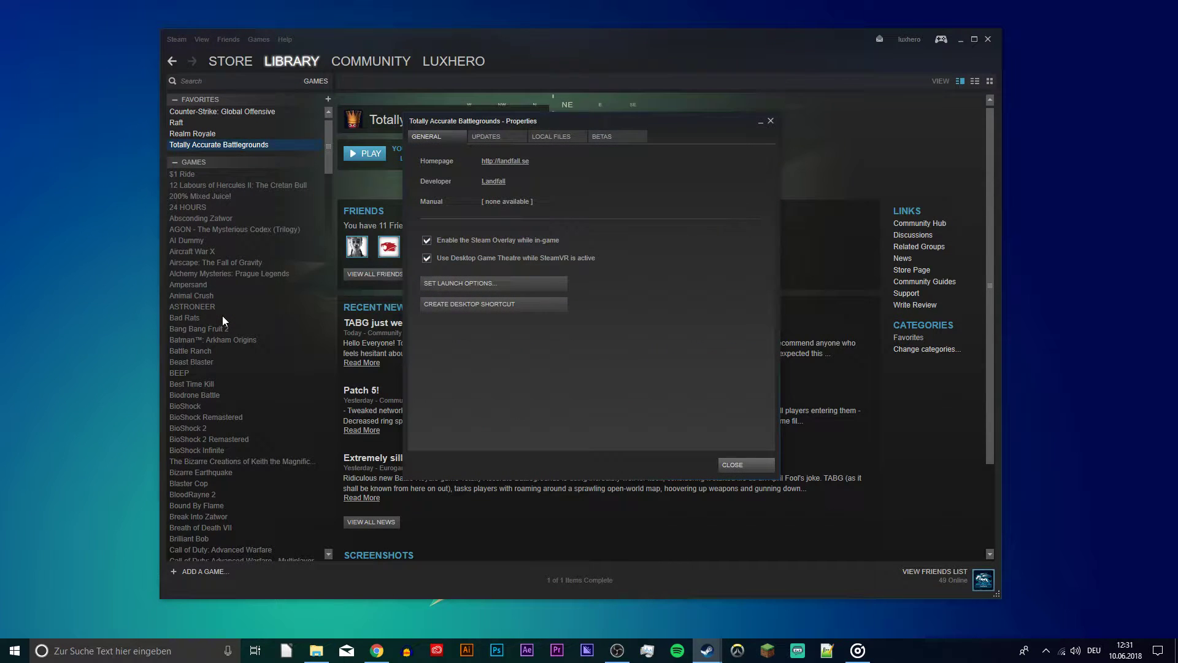
left_click(457, 283)
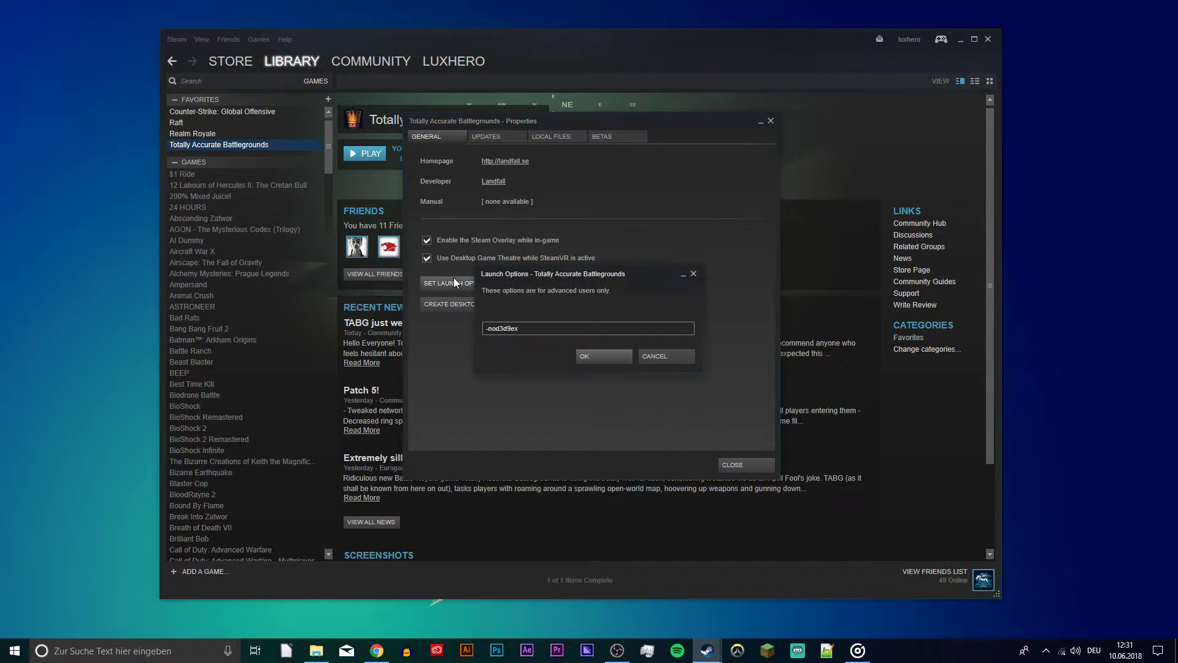
left_click(534, 328)
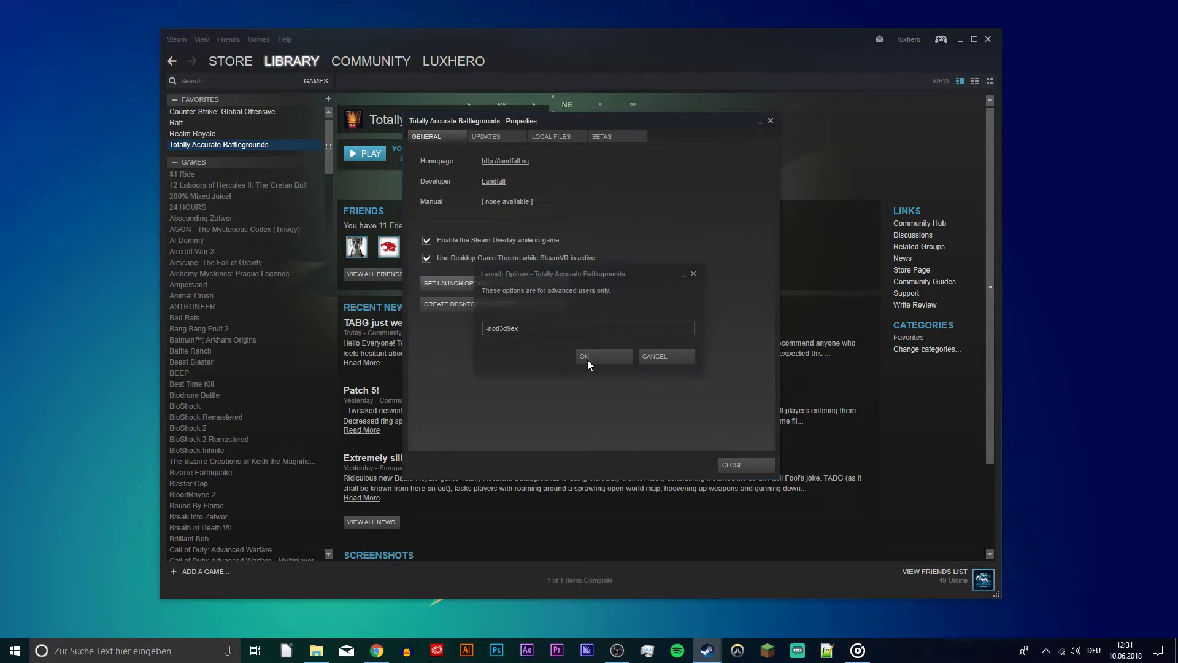
left_click(587, 361)
left_click(727, 463)
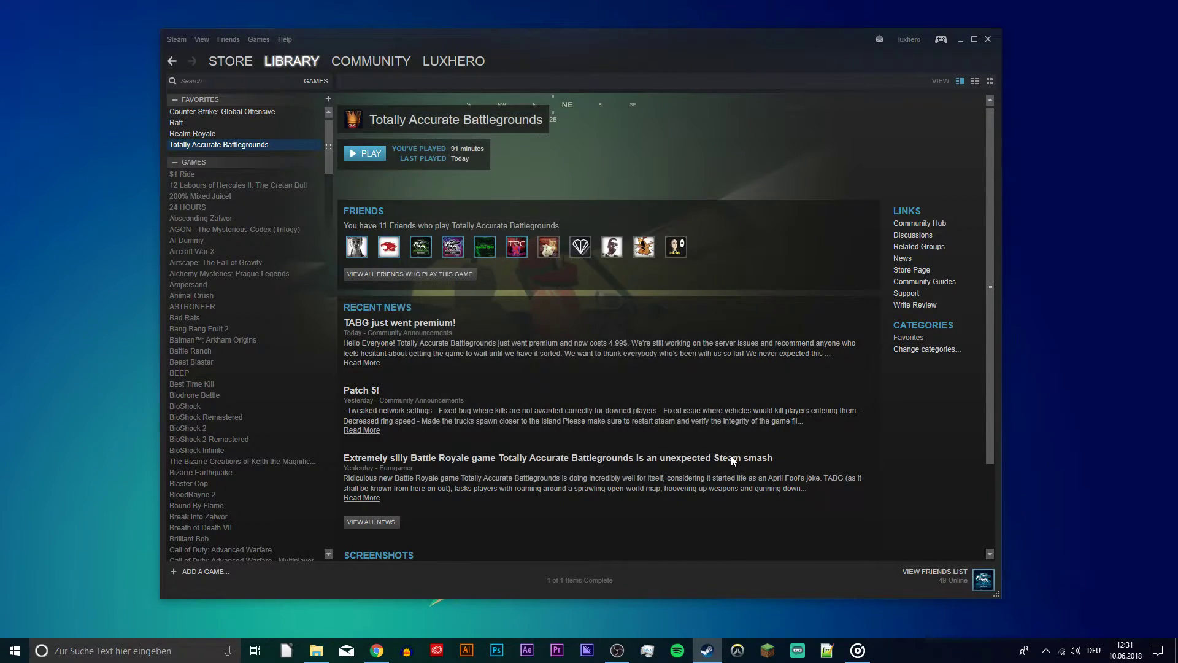
Close Steam and bring up the Run dialog with regedit in the Open field
left_click(988, 39)
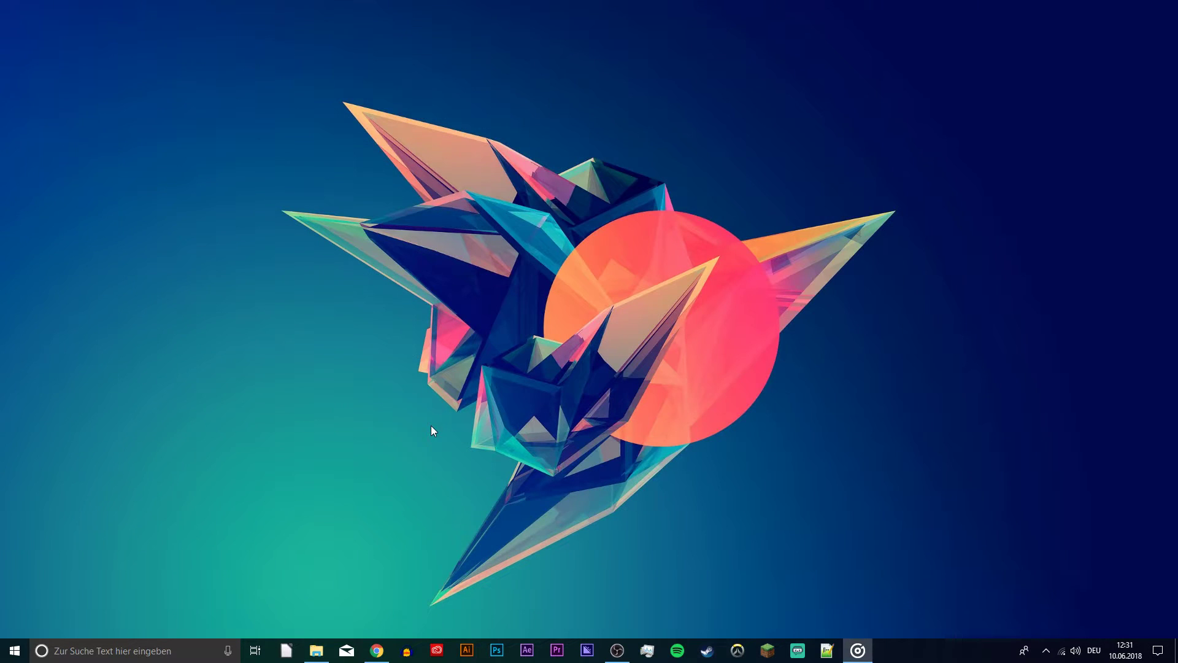
left_click(120, 651)
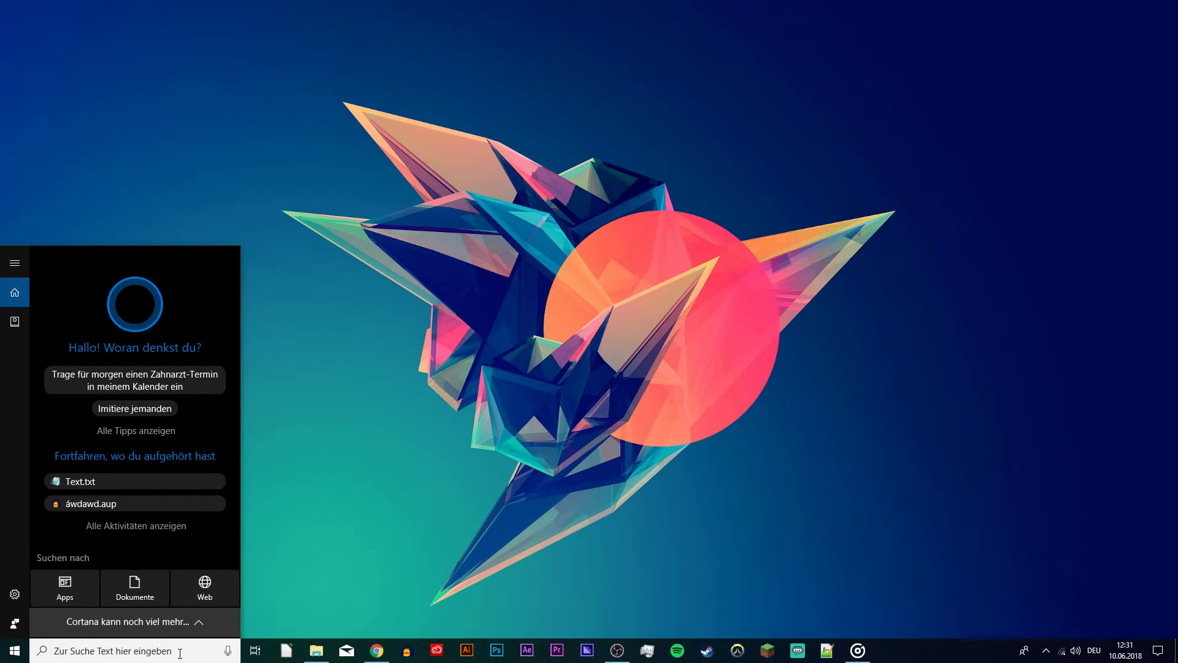
type("r")
key("super+r")
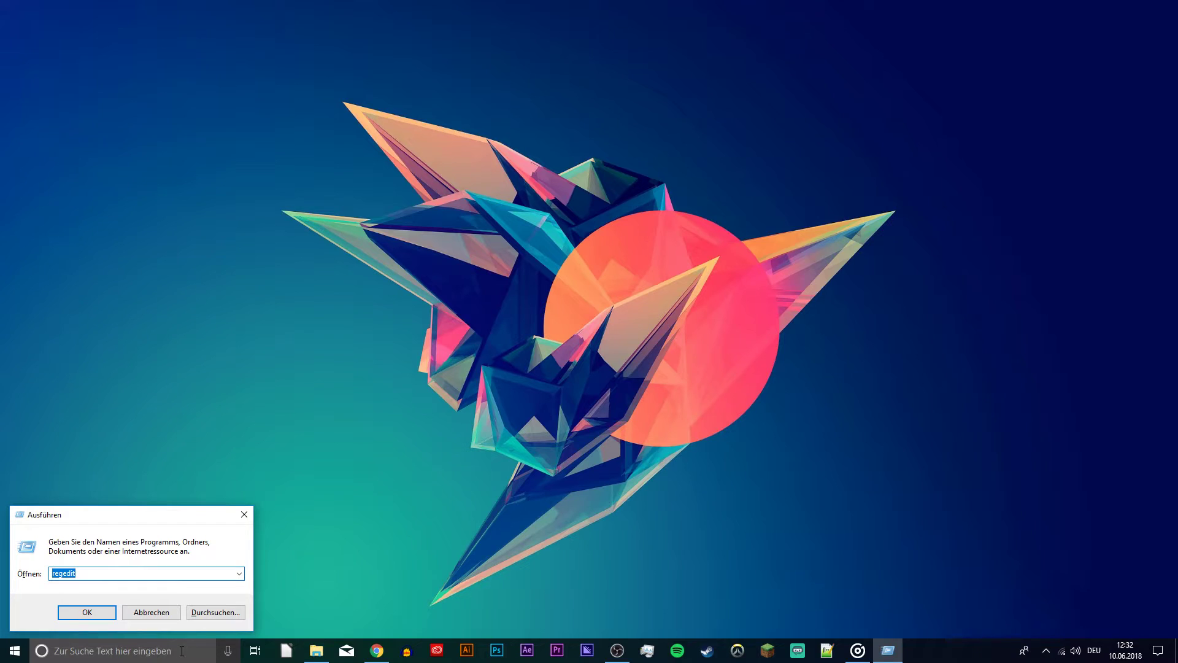
left_click(98, 598)
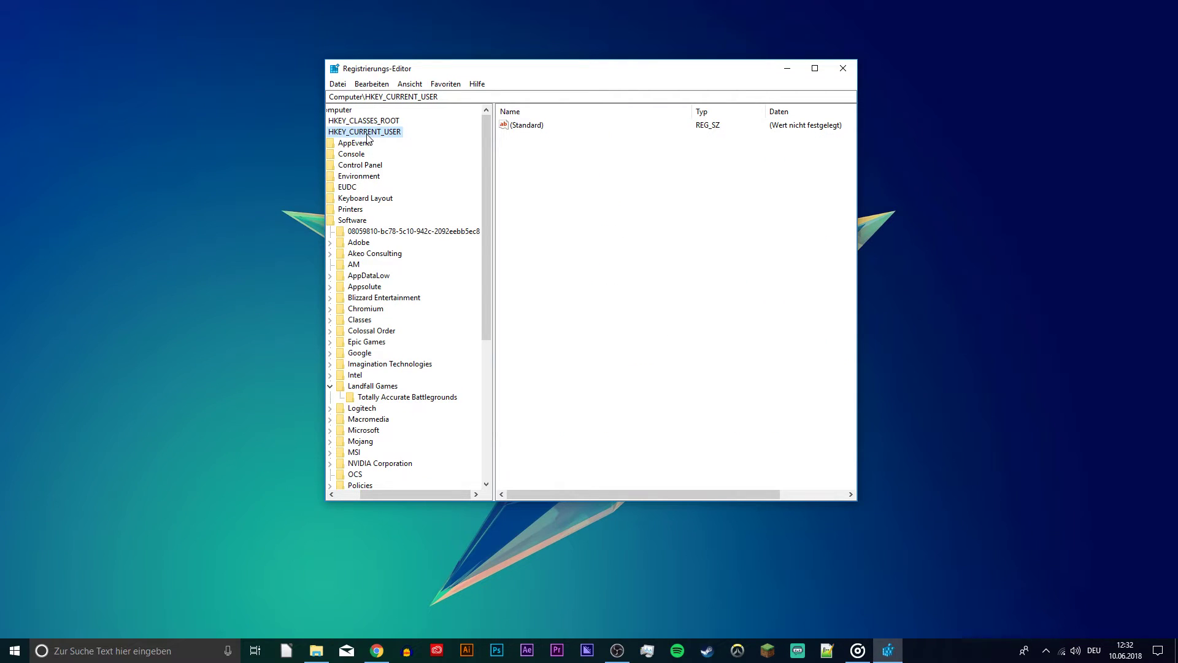
Navigate HKEY_CURRENT_USER > Software > Landfall Games to the Totally Accurate Battlegrounds key
left_click(353, 221)
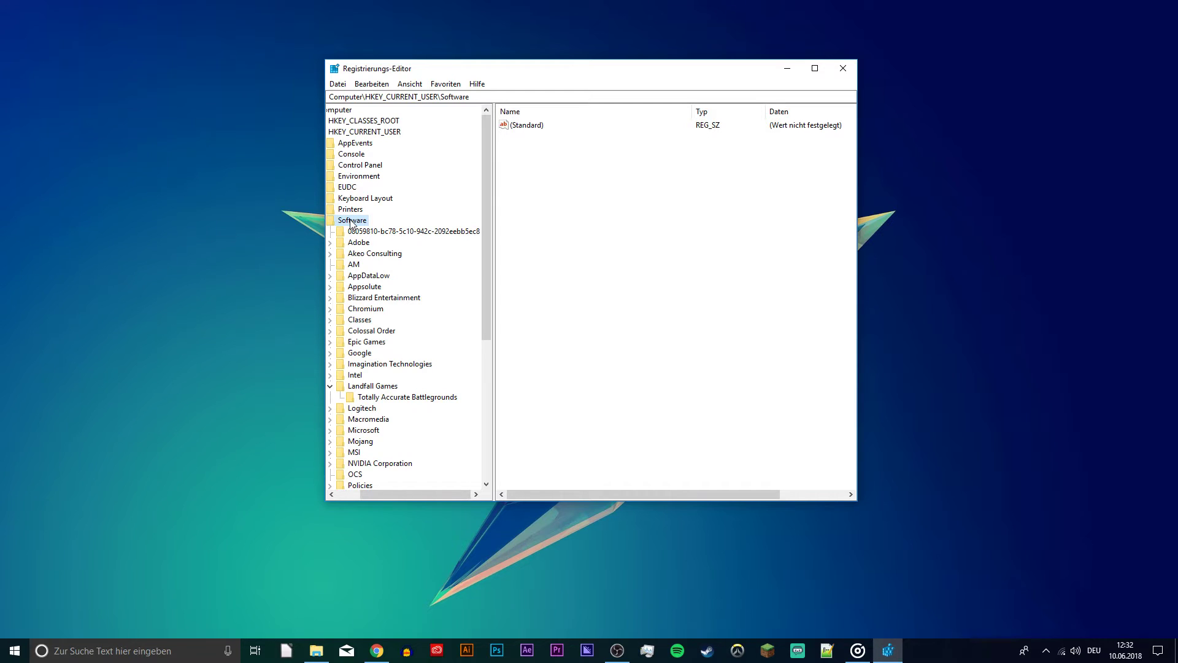
left_click(372, 386)
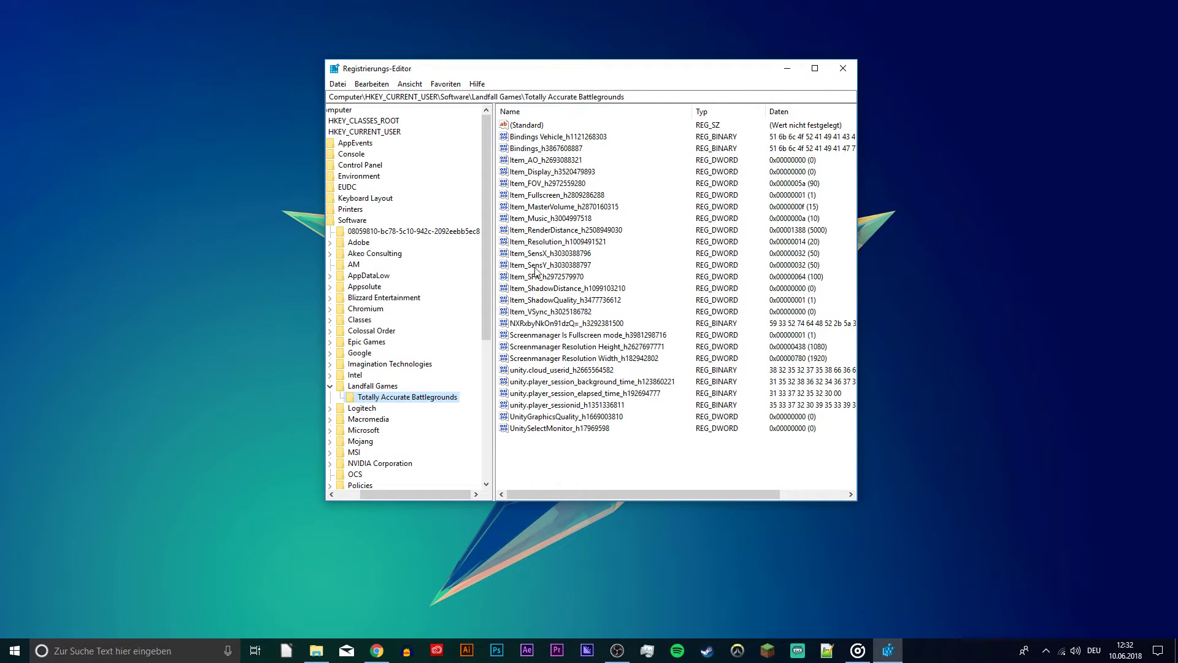
left_click(539, 242)
double_click(541, 245)
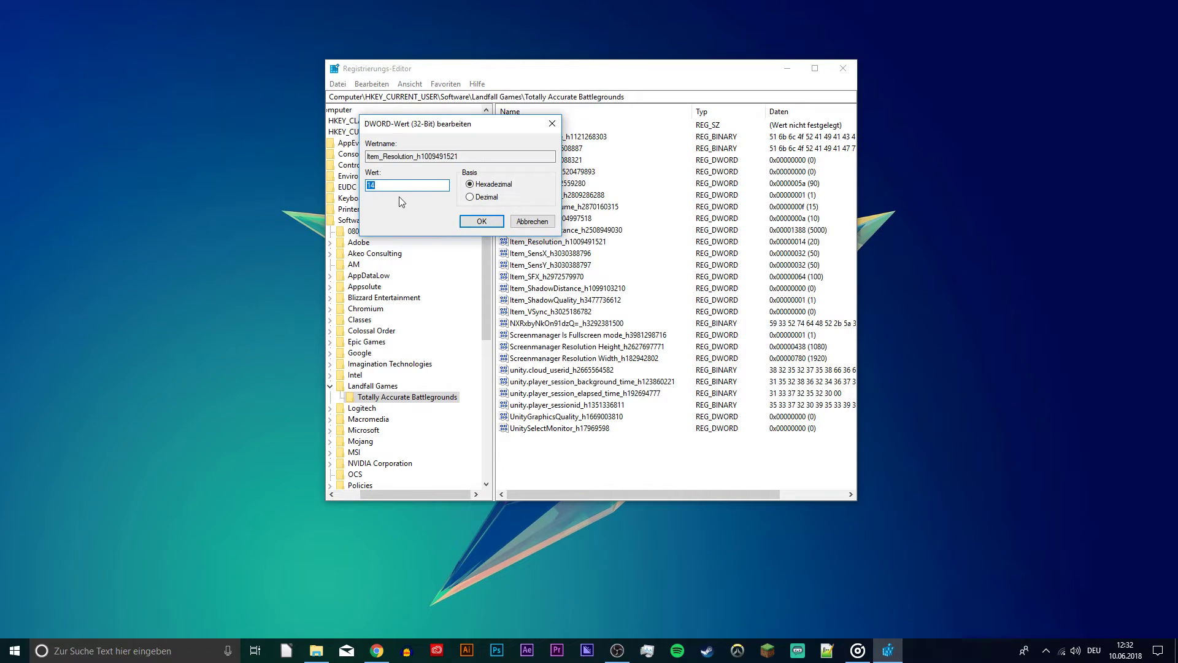
type("3")
left_click(481, 221)
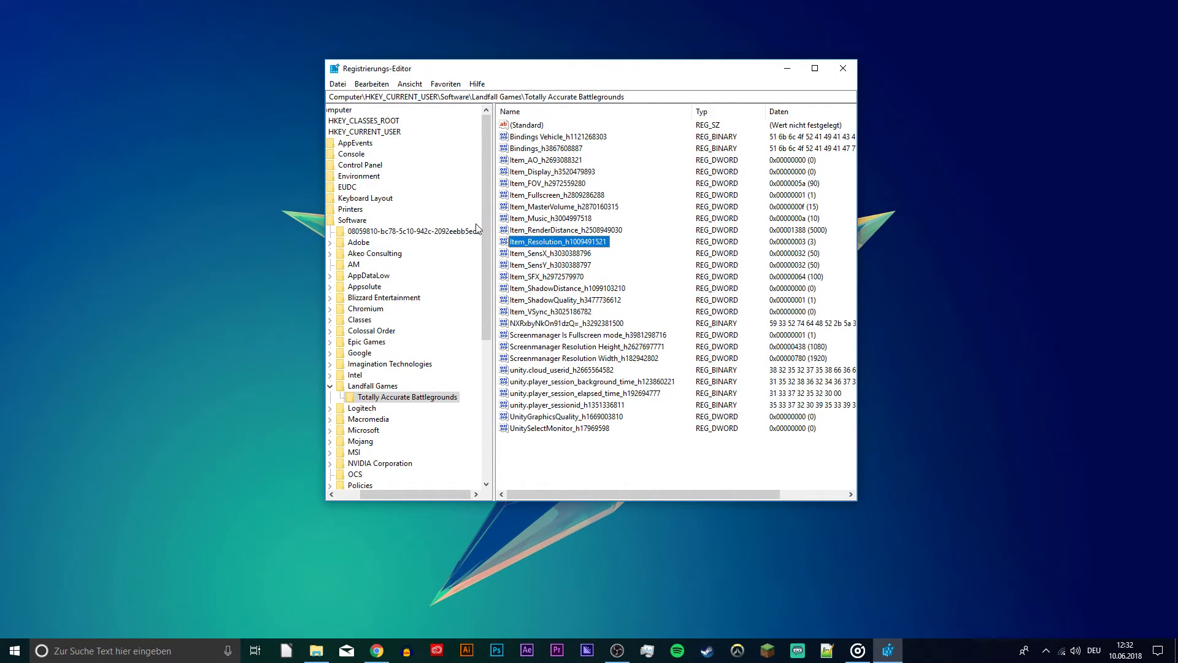
left_click(590, 474)
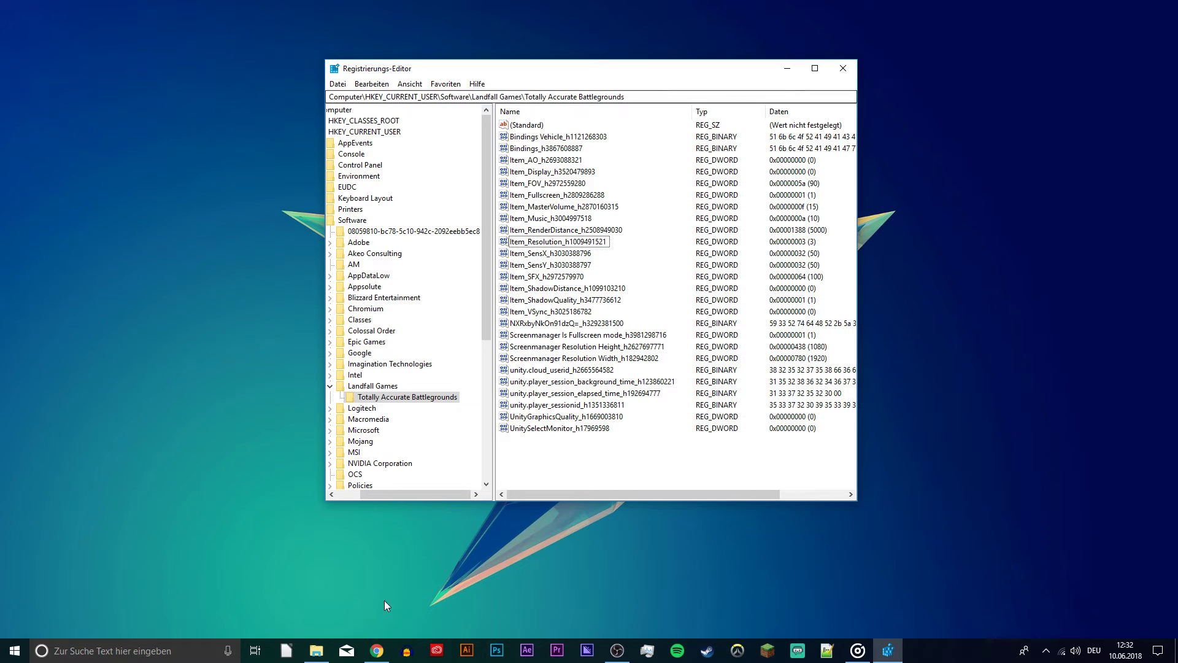
Show the YouTube Totally Accurate Battlegrounds FPS-boost video in full screen
left_click(380, 651)
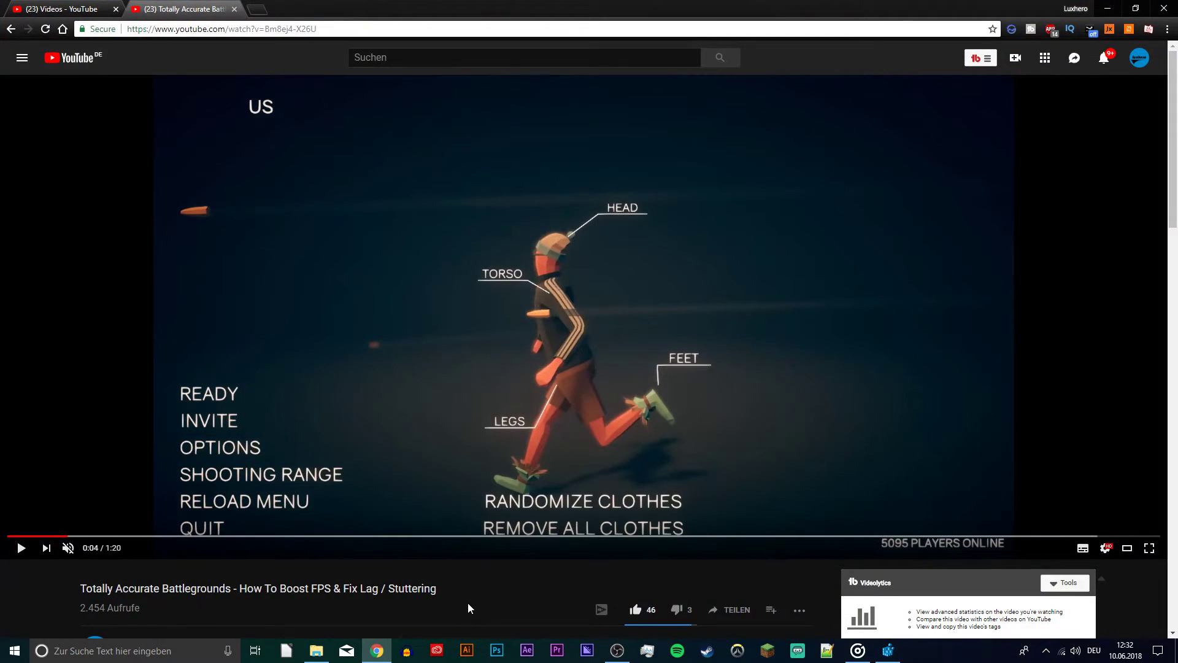
key("F11")
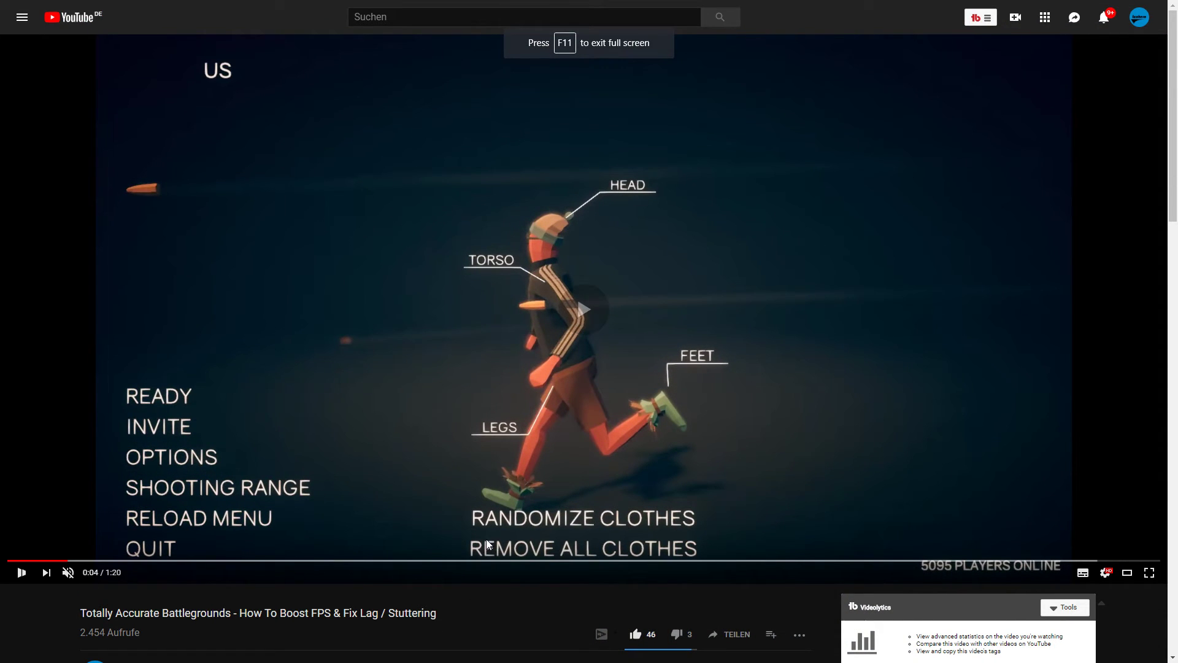